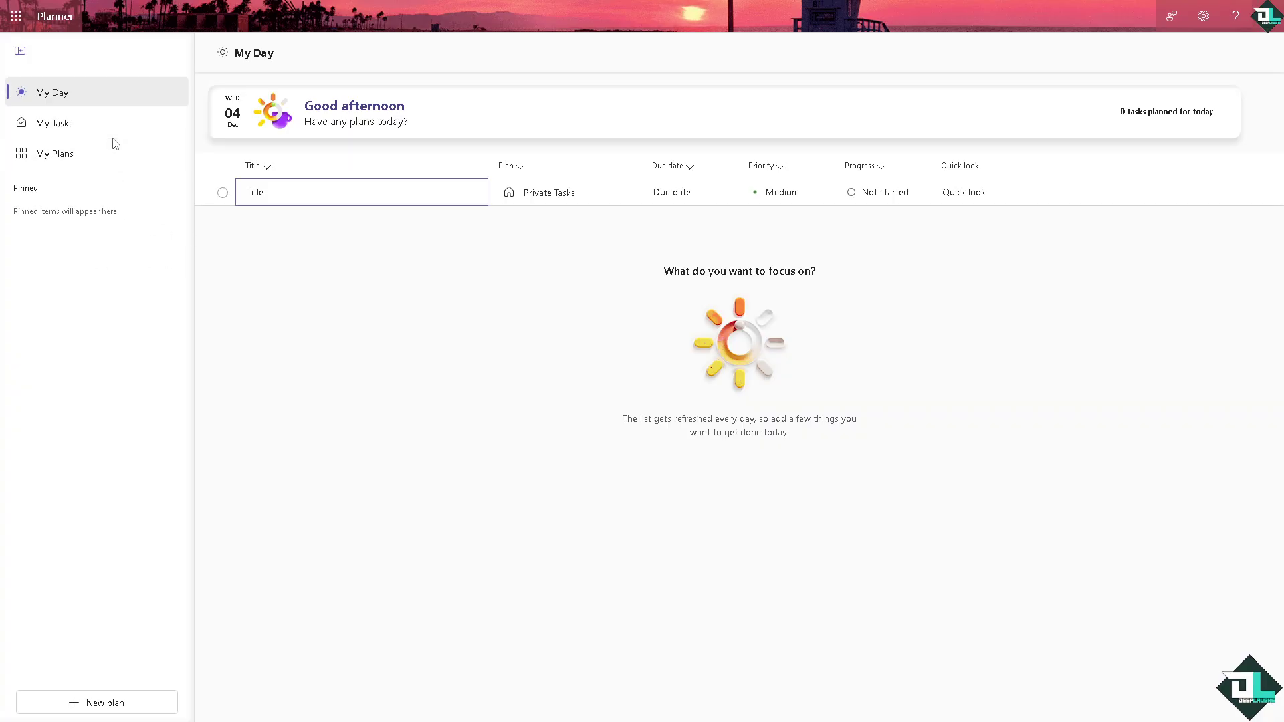
Step: Open the first plan under My Plans, 'How to Duplicate a Microsoft Planner Plan'
{"action": "left_click", "coordinate": [72, 159]}
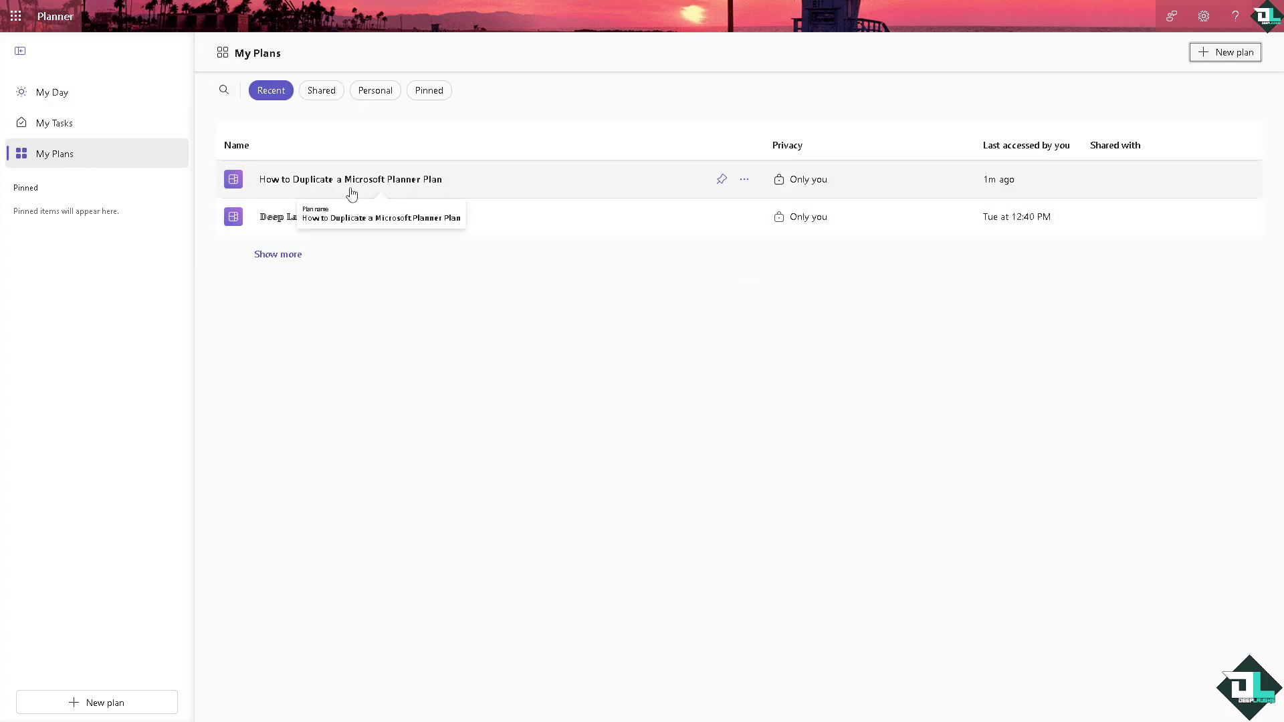
{"action": "left_click", "coordinate": [745, 181]}
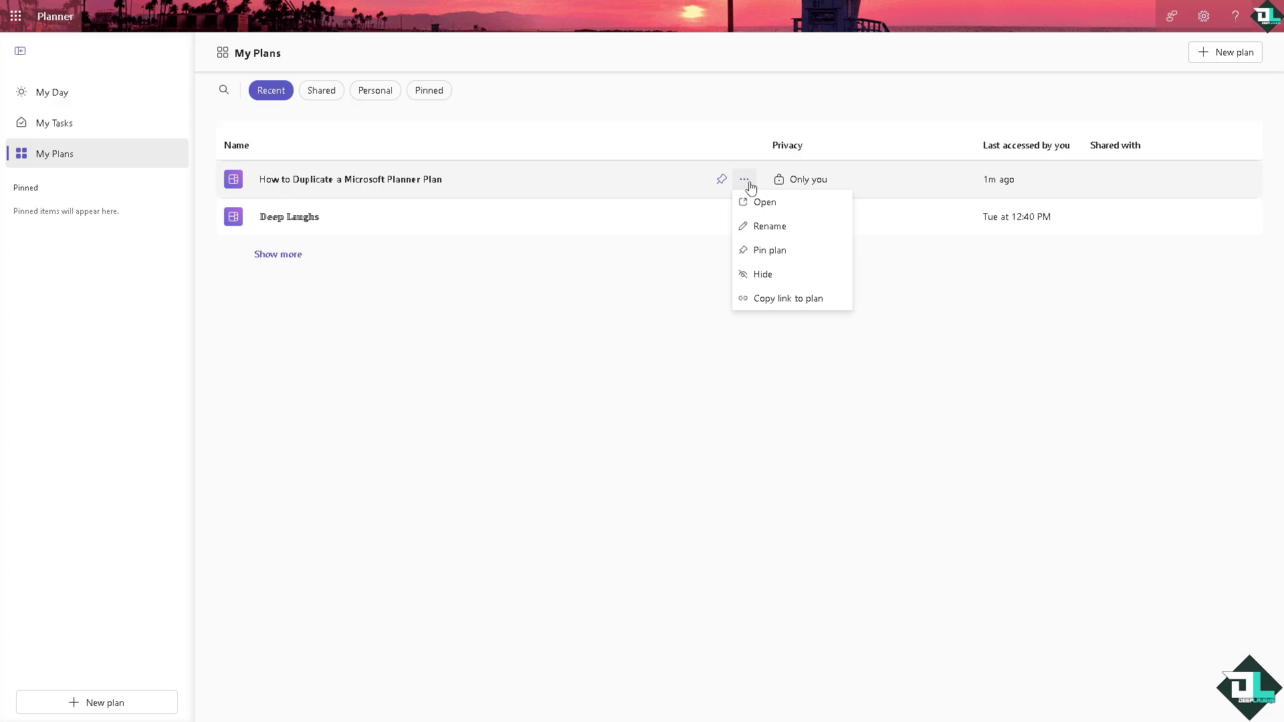
{"action": "left_click", "coordinate": [367, 321]}
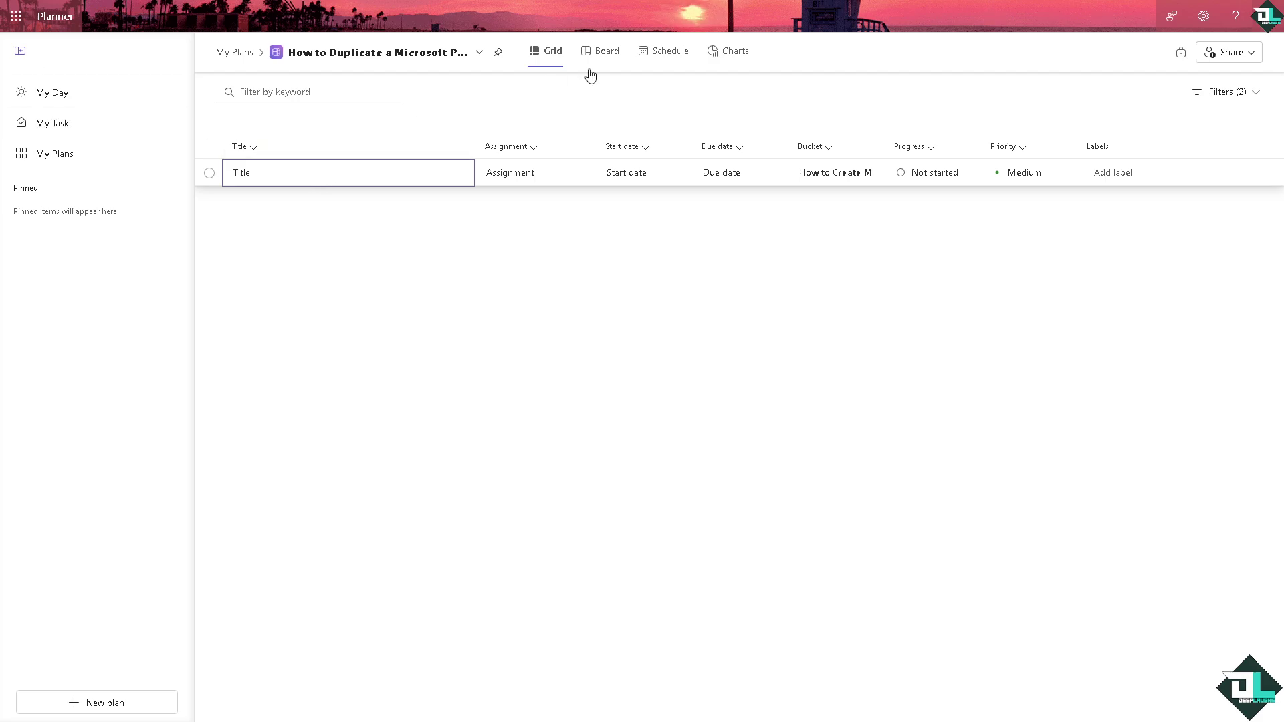
Step: In Board view, add the task 'How to Duplicate a Microsoft Planner Plan' to the first bucket
{"action": "left_click", "coordinate": [605, 59]}
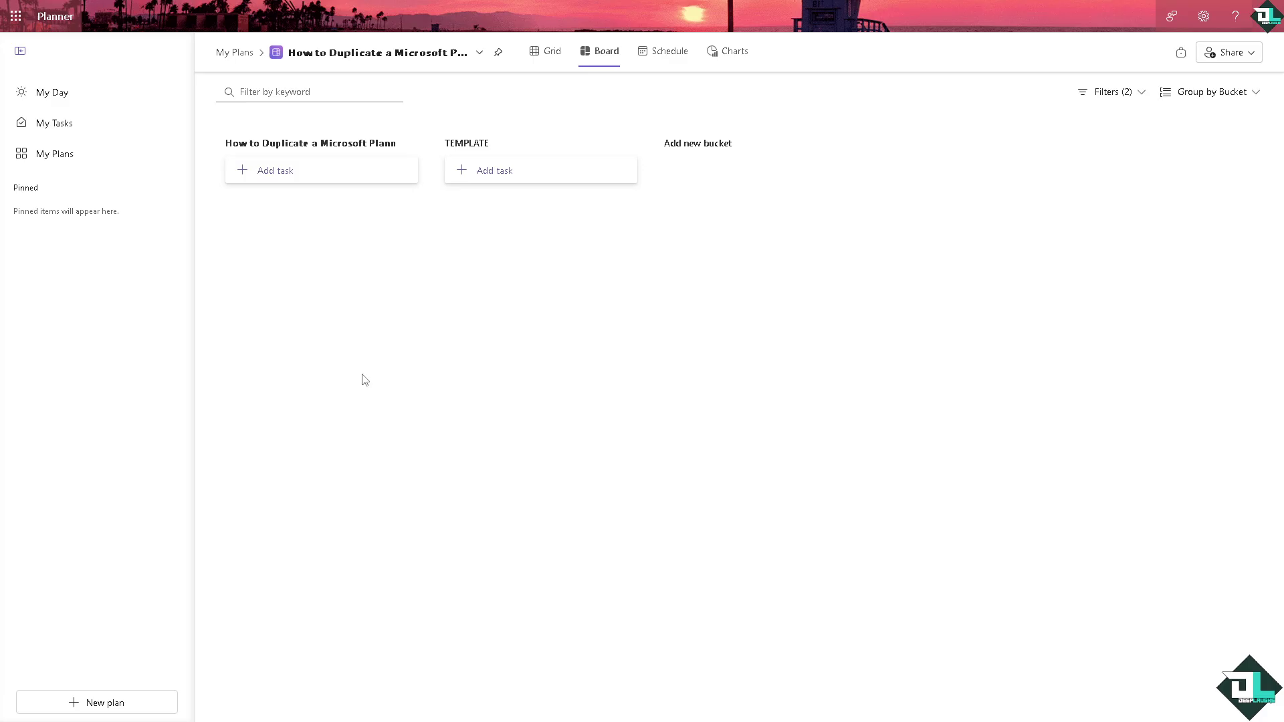
{"action": "left_click", "coordinate": [278, 177]}
{"action": "type", "text": "How to Duplicate a Microsoft Planner Plan"}
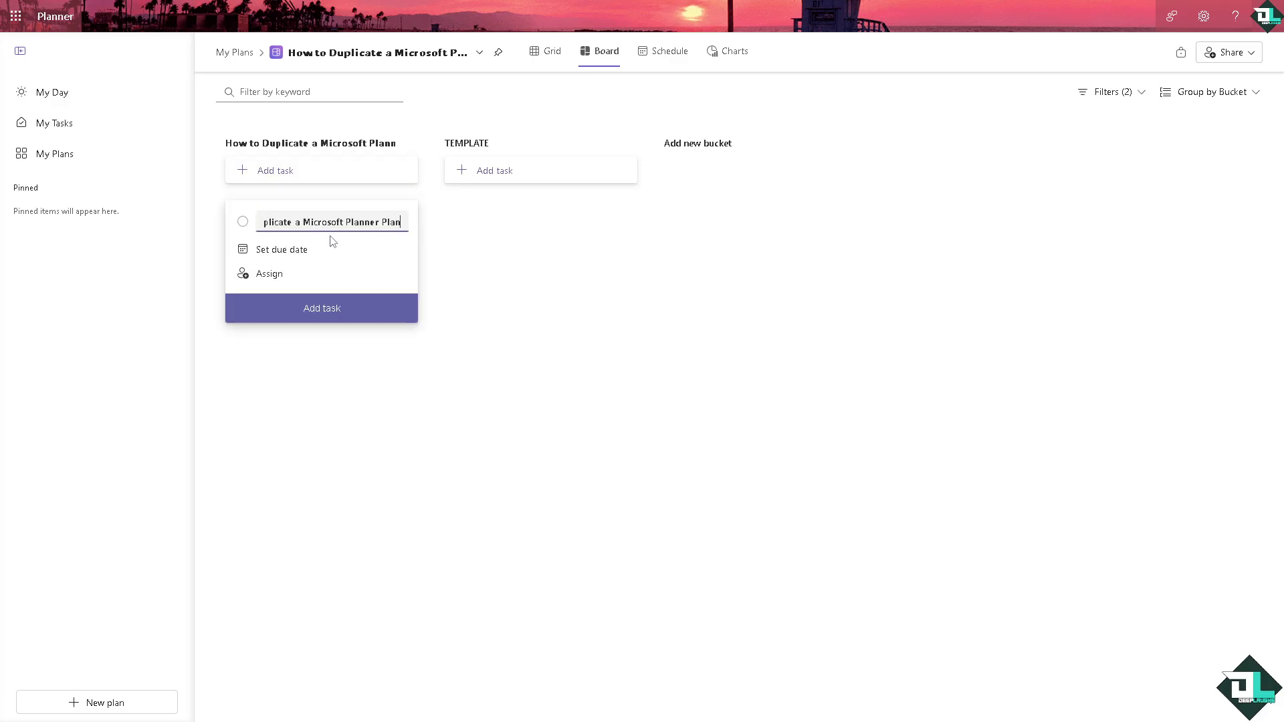
{"action": "key", "text": "Return"}
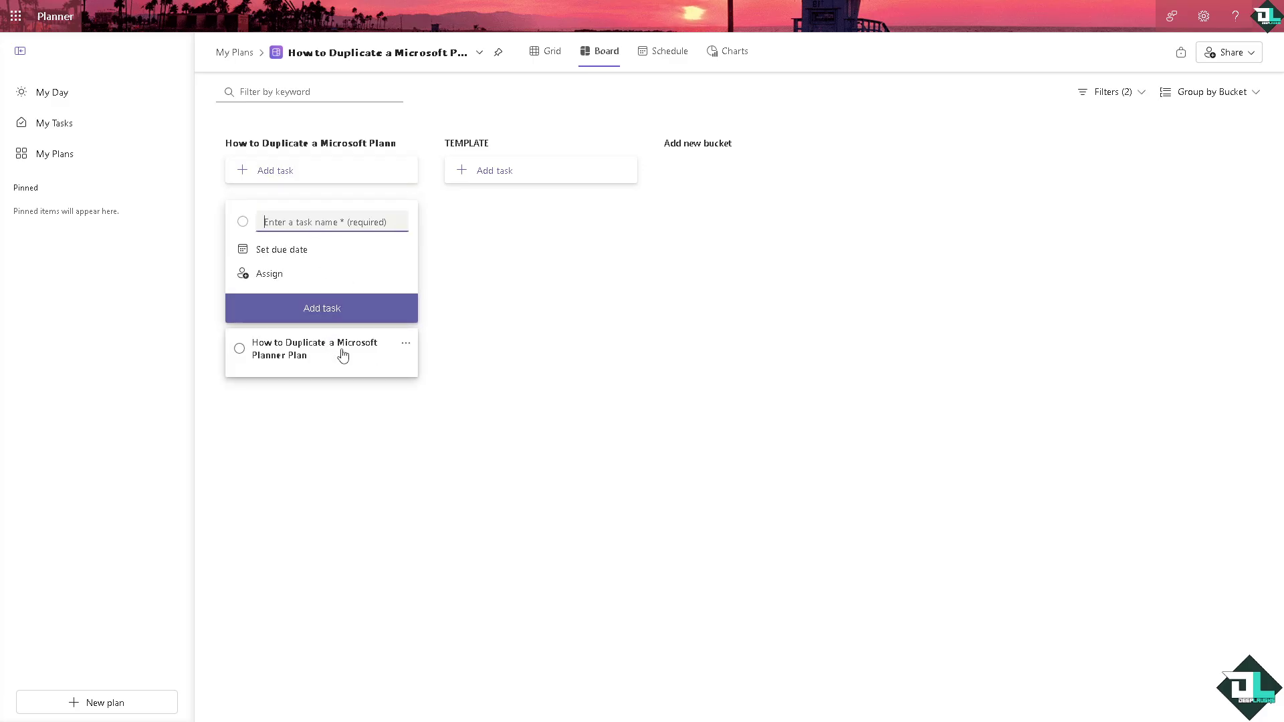
{"action": "key", "text": "Escape"}
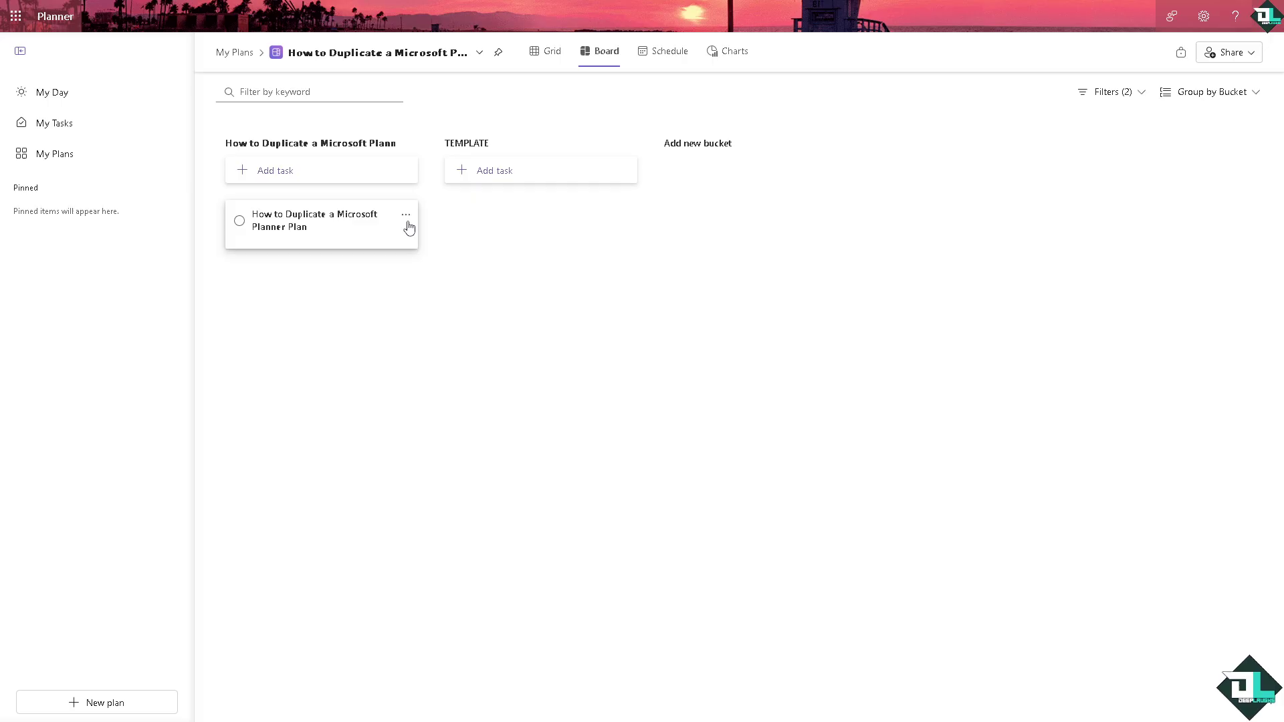
{"action": "left_click", "coordinate": [406, 214]}
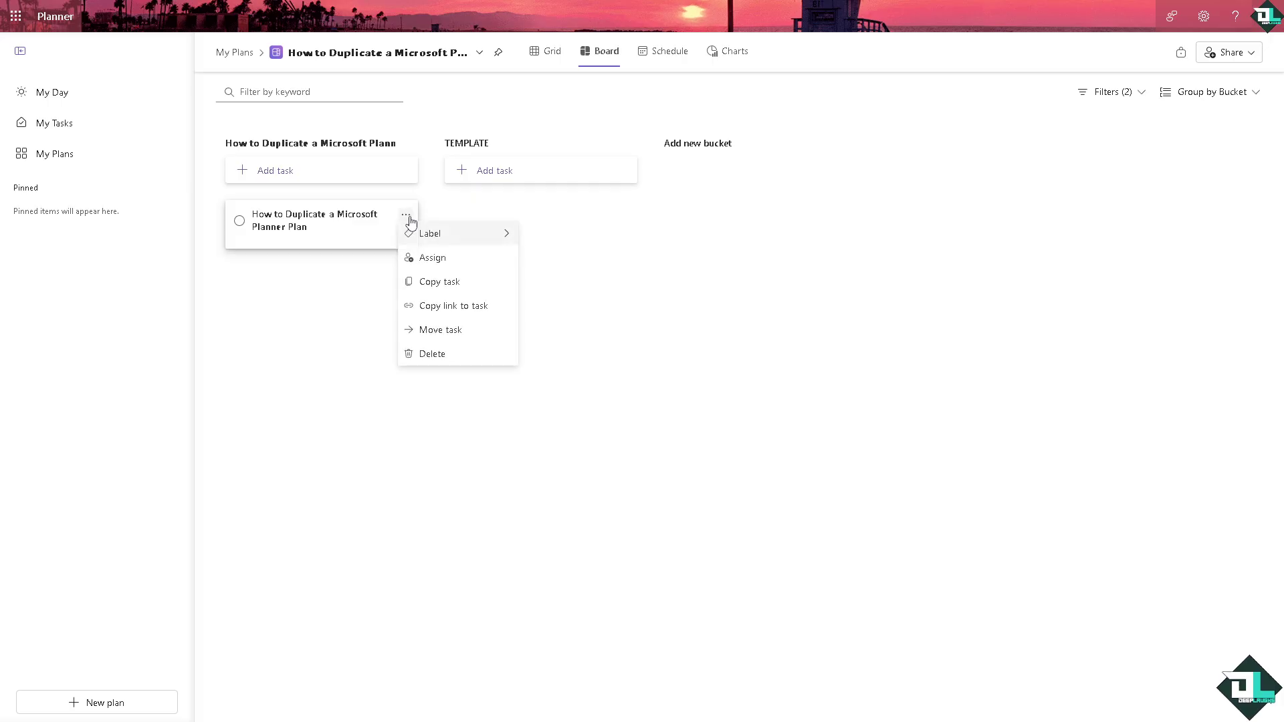
Step: Paste 'How to Duplicate a Microsoft Planner Plan' into the task's notes and as a checklist item
{"action": "left_click", "coordinate": [288, 223]}
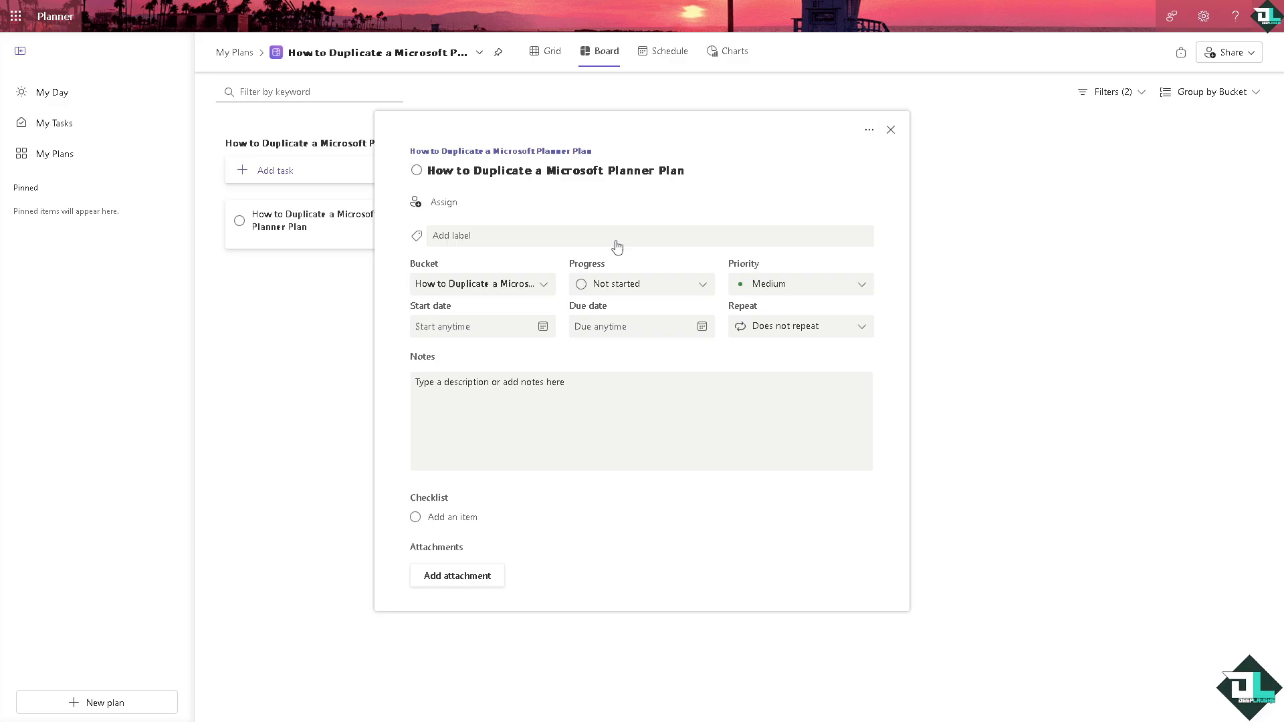
{"action": "left_click", "coordinate": [500, 398]}
{"action": "type", "text": "How to Duplicate a Microsoft Planner Plan"}
{"action": "left_click", "coordinate": [455, 523]}
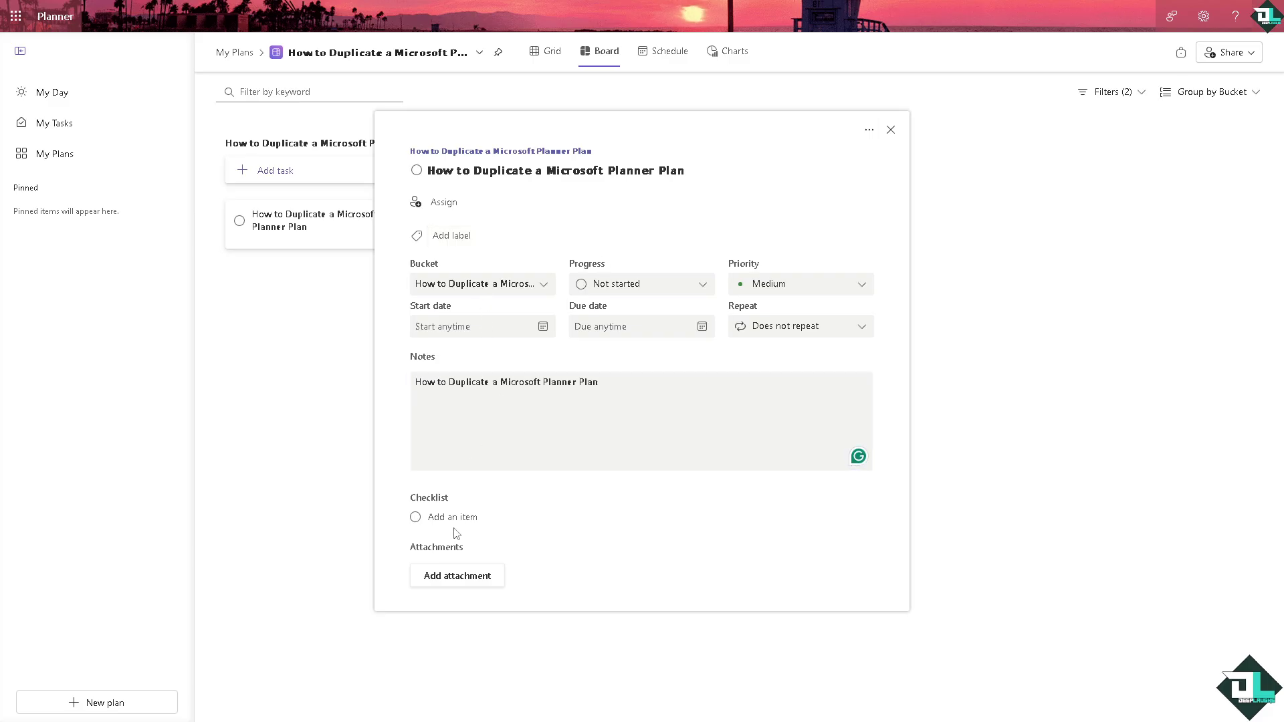
{"action": "type", "text": "How to Duplicate a Microsoft Planner Plan"}
{"action": "left_click", "coordinate": [622, 545]}
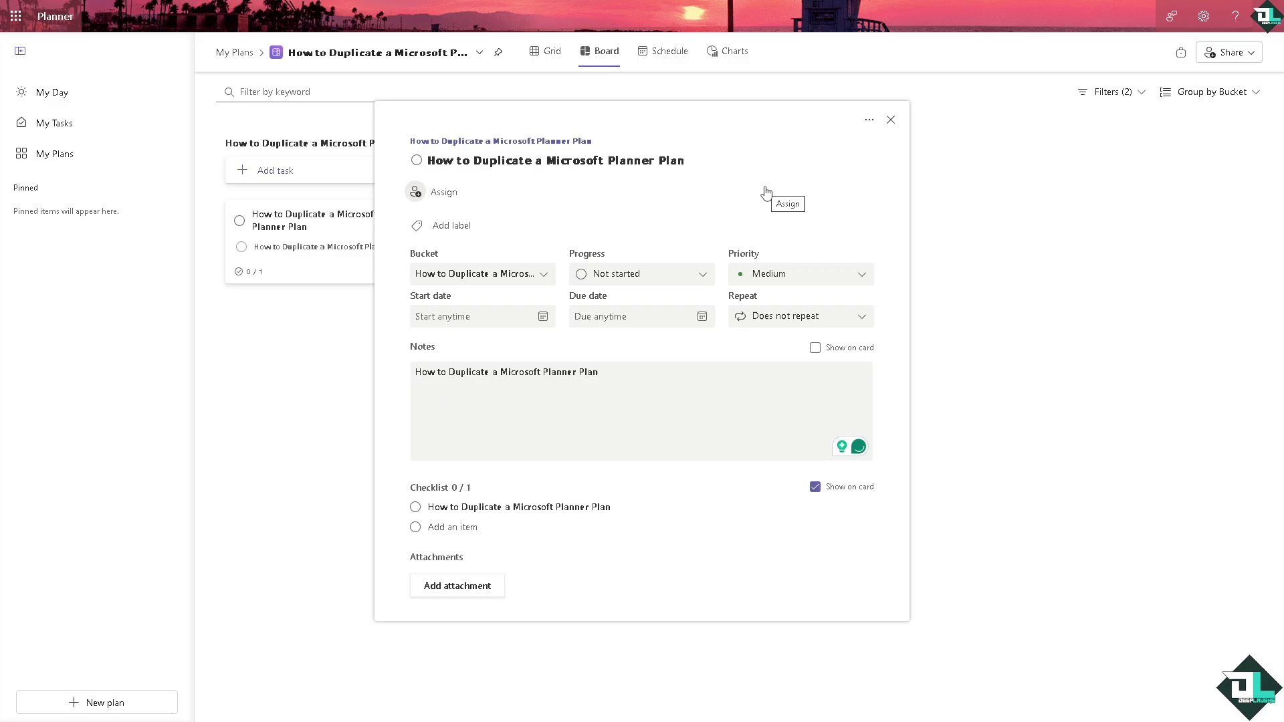
{"action": "left_click", "coordinate": [869, 120]}
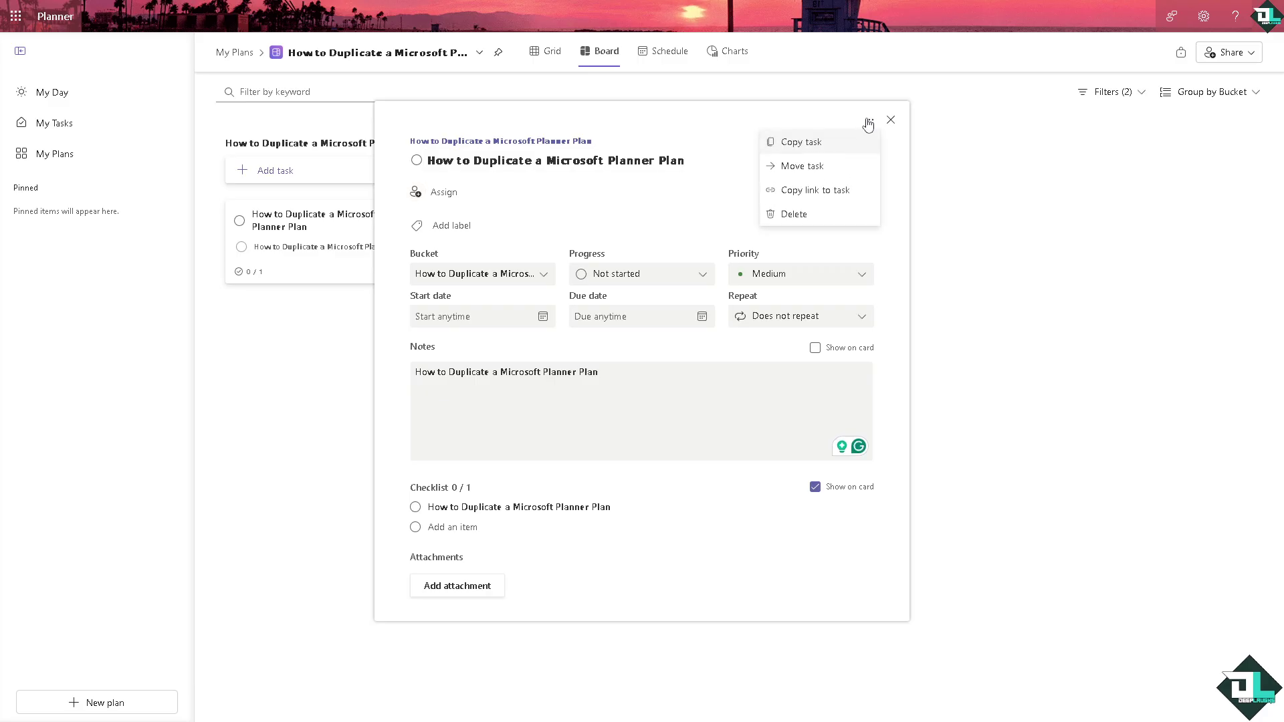
Step: Copy the task under the name 'DUPLICATE', including assignment, progress and dates
{"action": "left_click", "coordinate": [810, 143]}
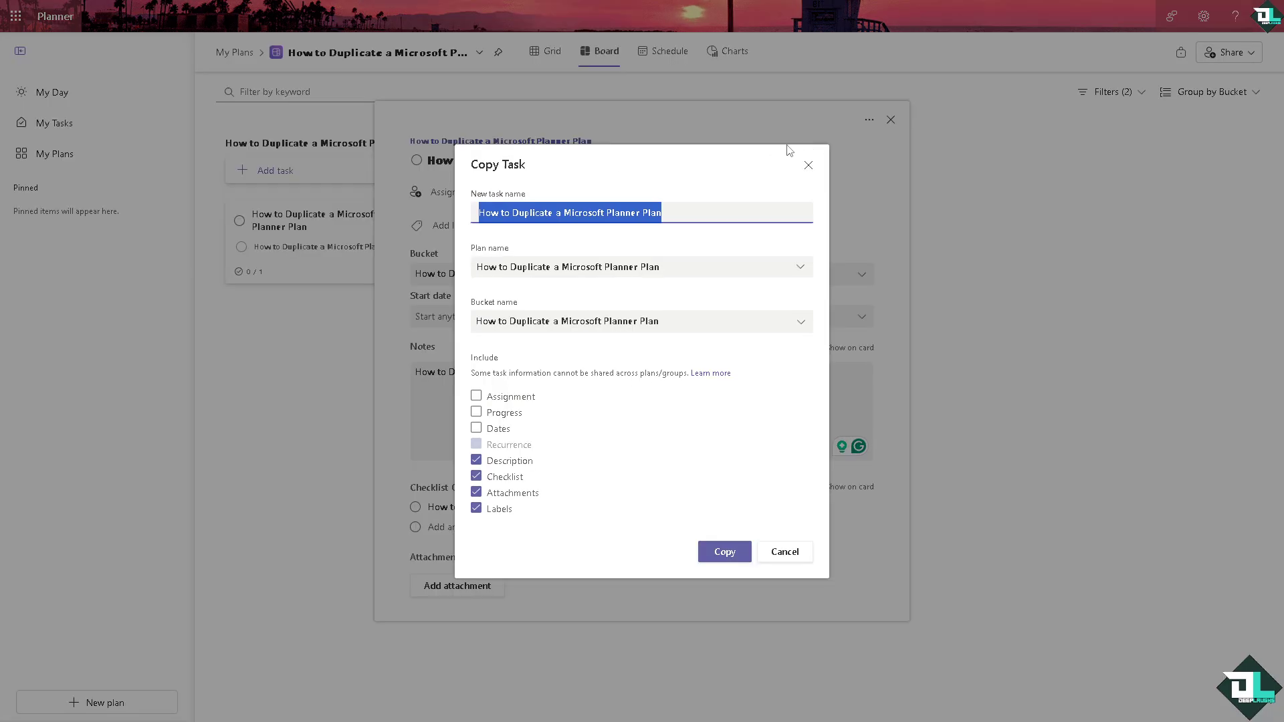
{"action": "type", "text": "DUPLICATE"}
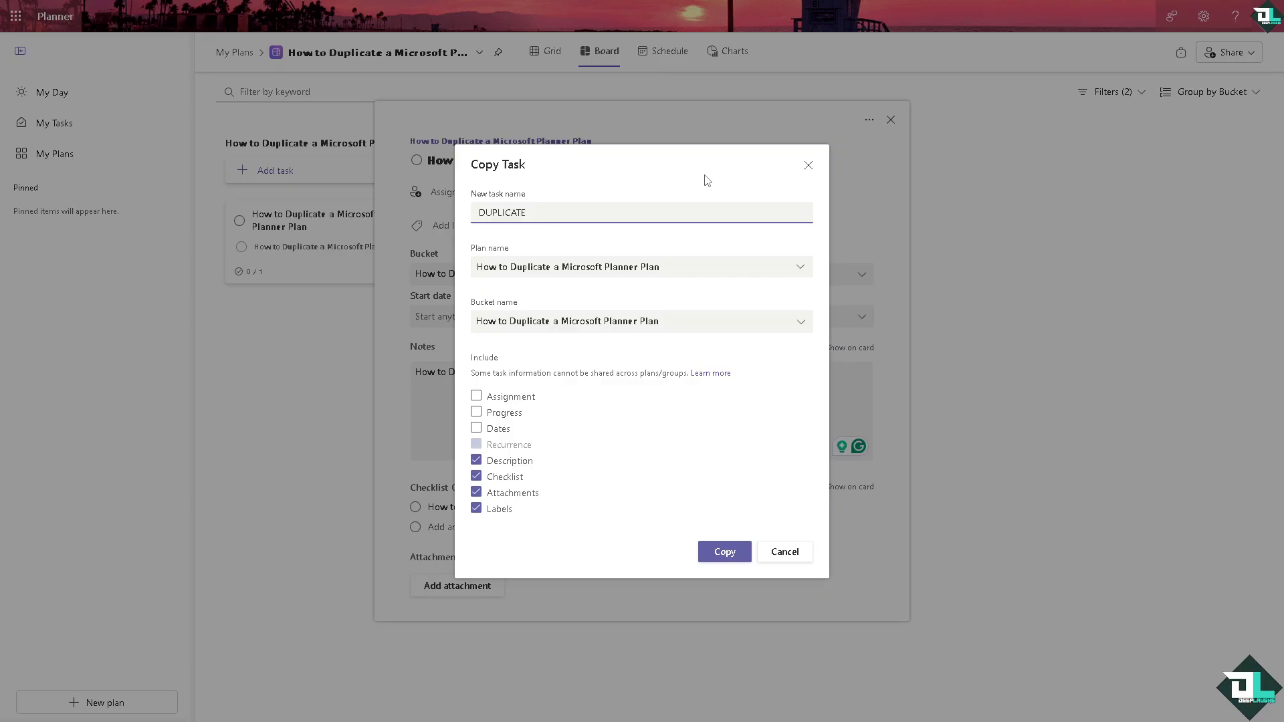
{"action": "left_click", "coordinate": [476, 396]}
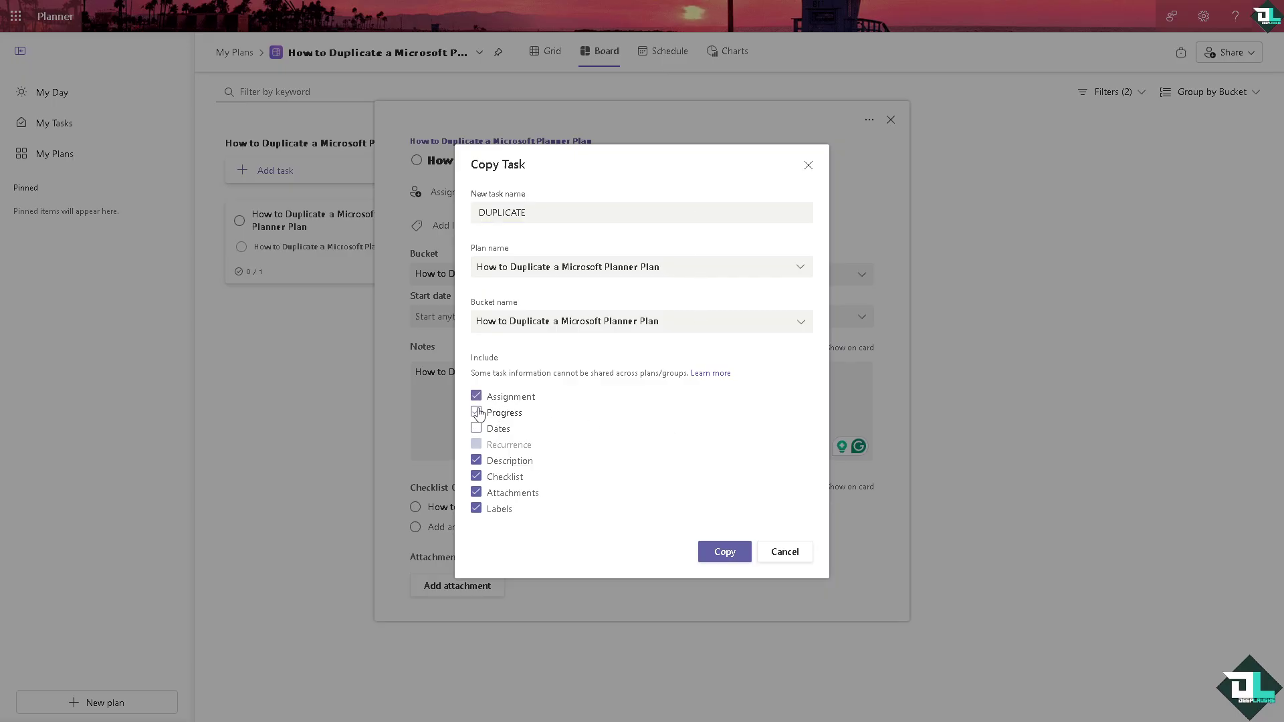
{"action": "left_click", "coordinate": [476, 412]}
{"action": "left_click", "coordinate": [476, 429]}
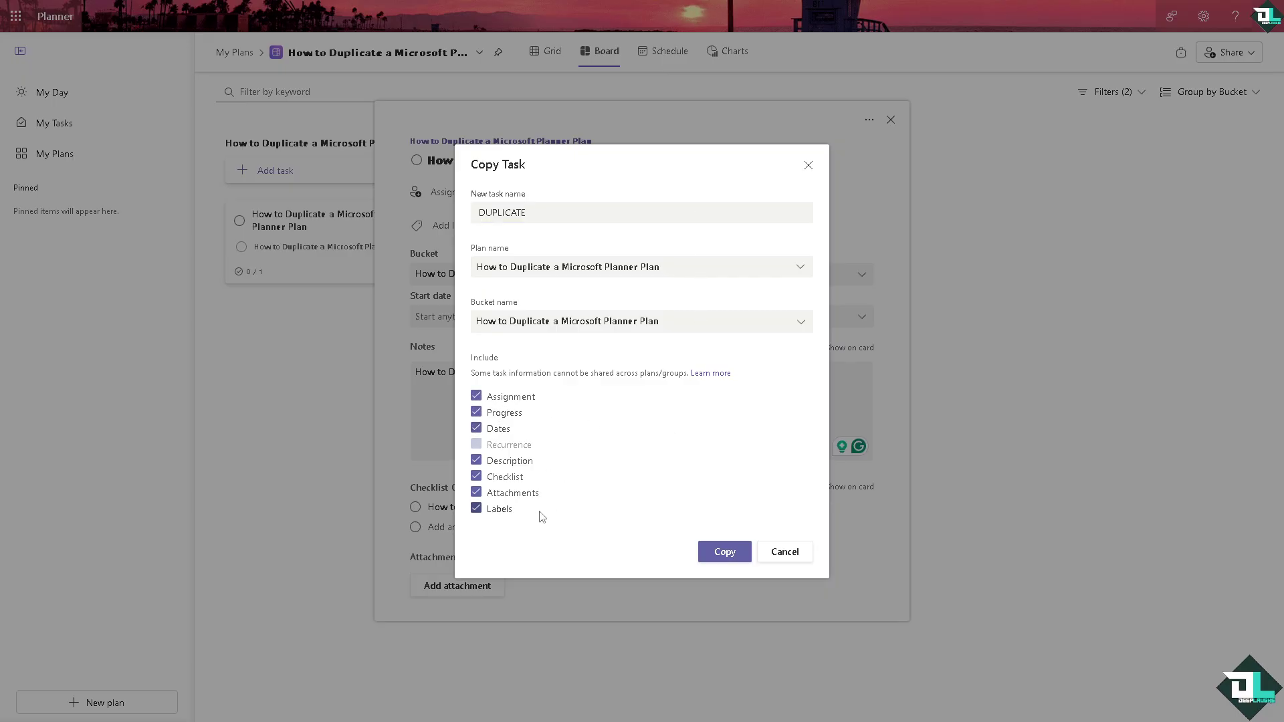
{"action": "left_click", "coordinate": [722, 568]}
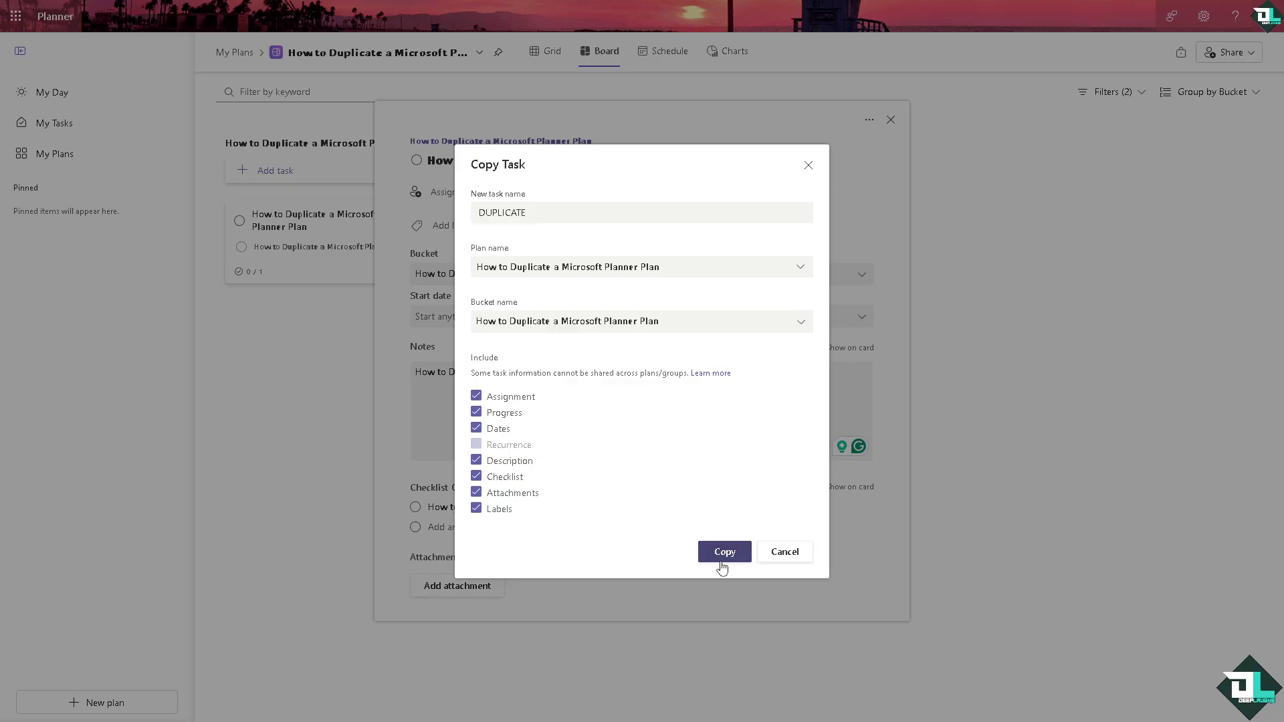
{"action": "left_click", "coordinate": [721, 559]}
{"action": "left_click", "coordinate": [719, 554]}
Step: Close the task details and export the plan to Excel from the plan title menu
{"action": "left_click", "coordinate": [312, 452]}
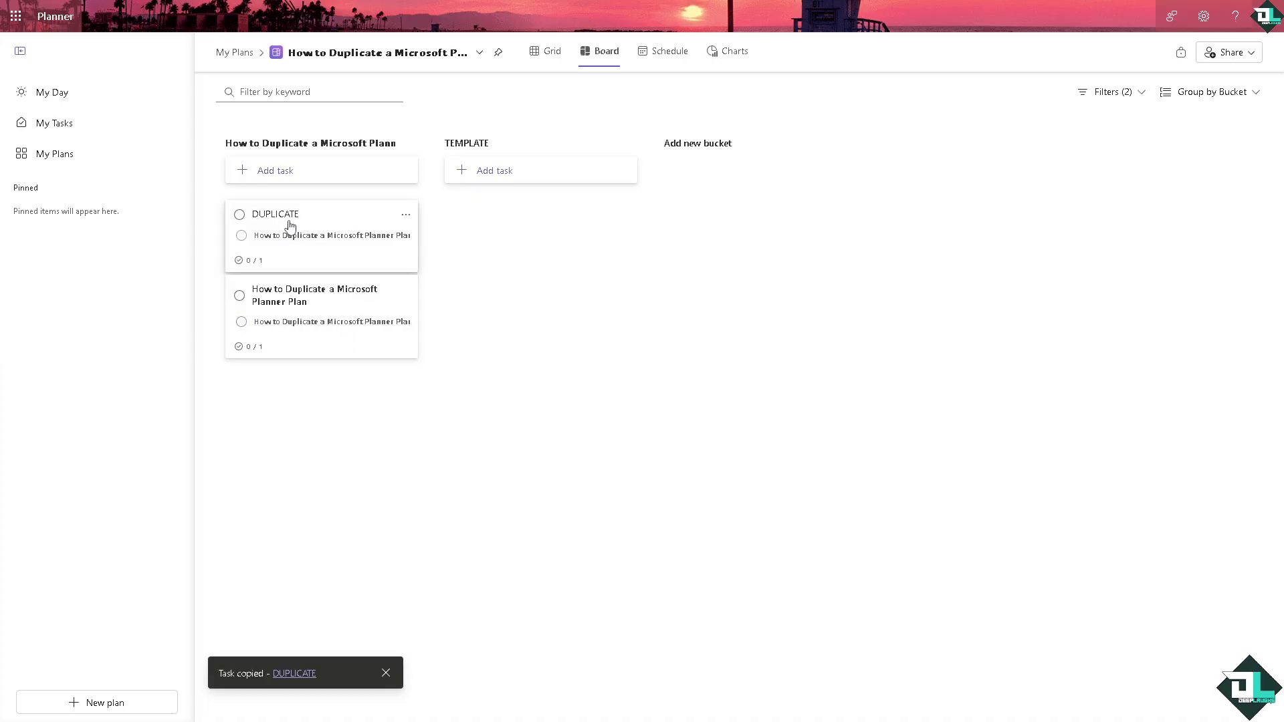
{"action": "left_click", "coordinate": [480, 54]}
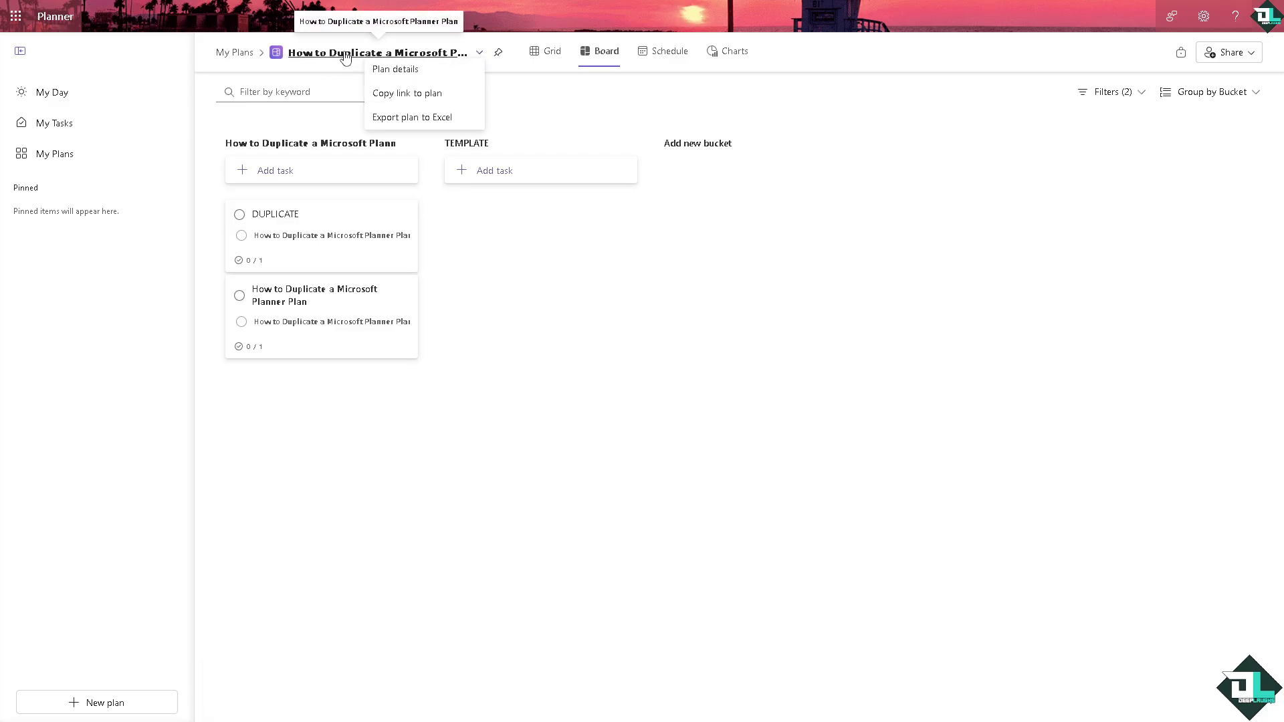
{"action": "left_click", "coordinate": [424, 126]}
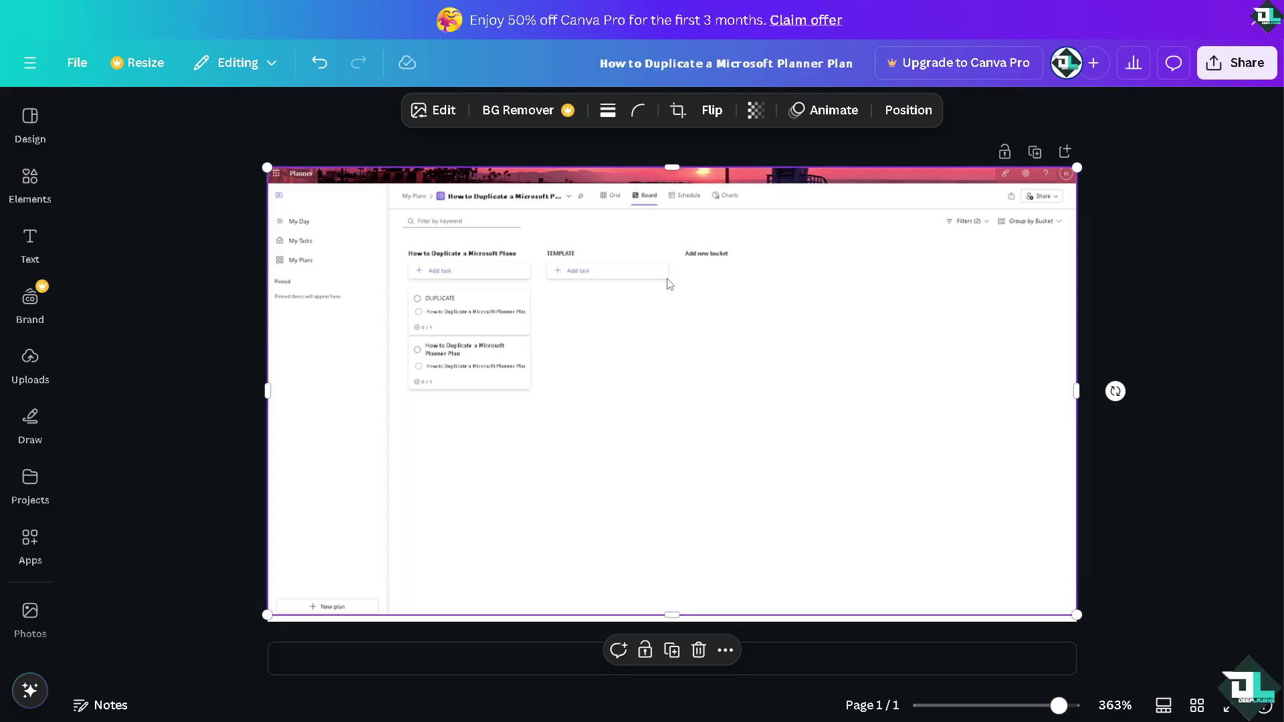
{"action": "left_click", "coordinate": [1161, 178]}
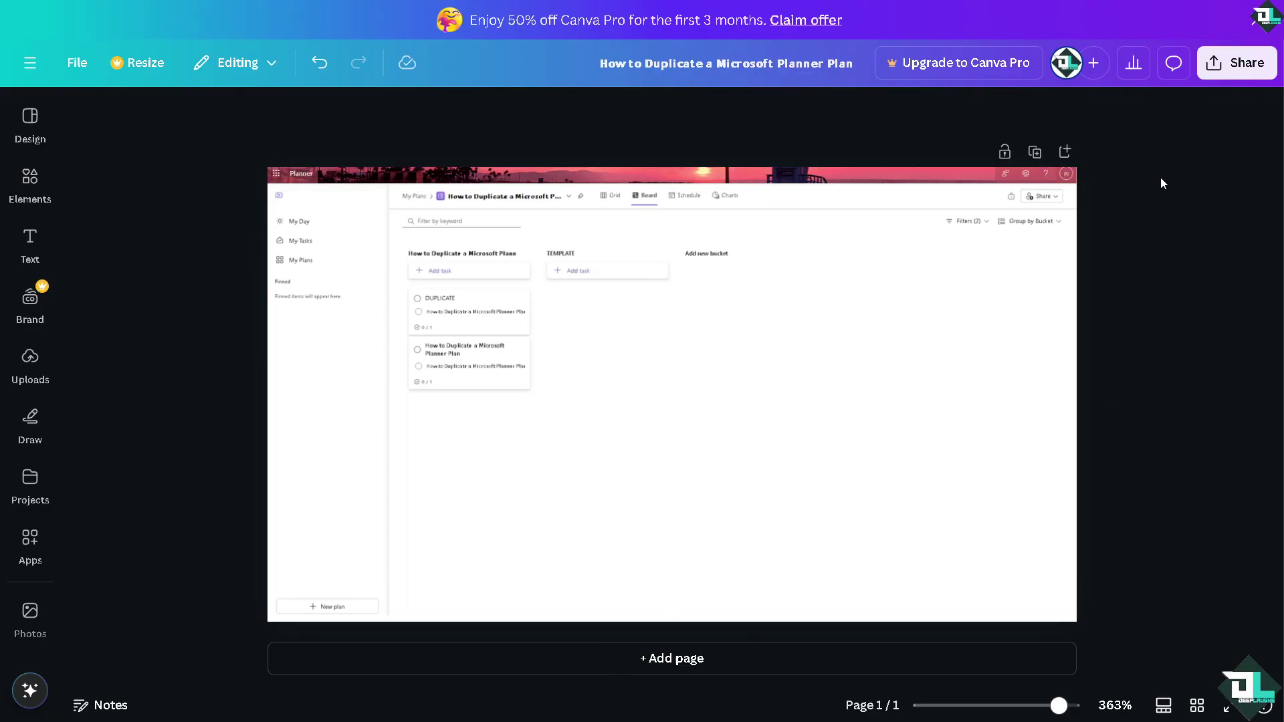
{"action": "left_click", "coordinate": [1229, 67]}
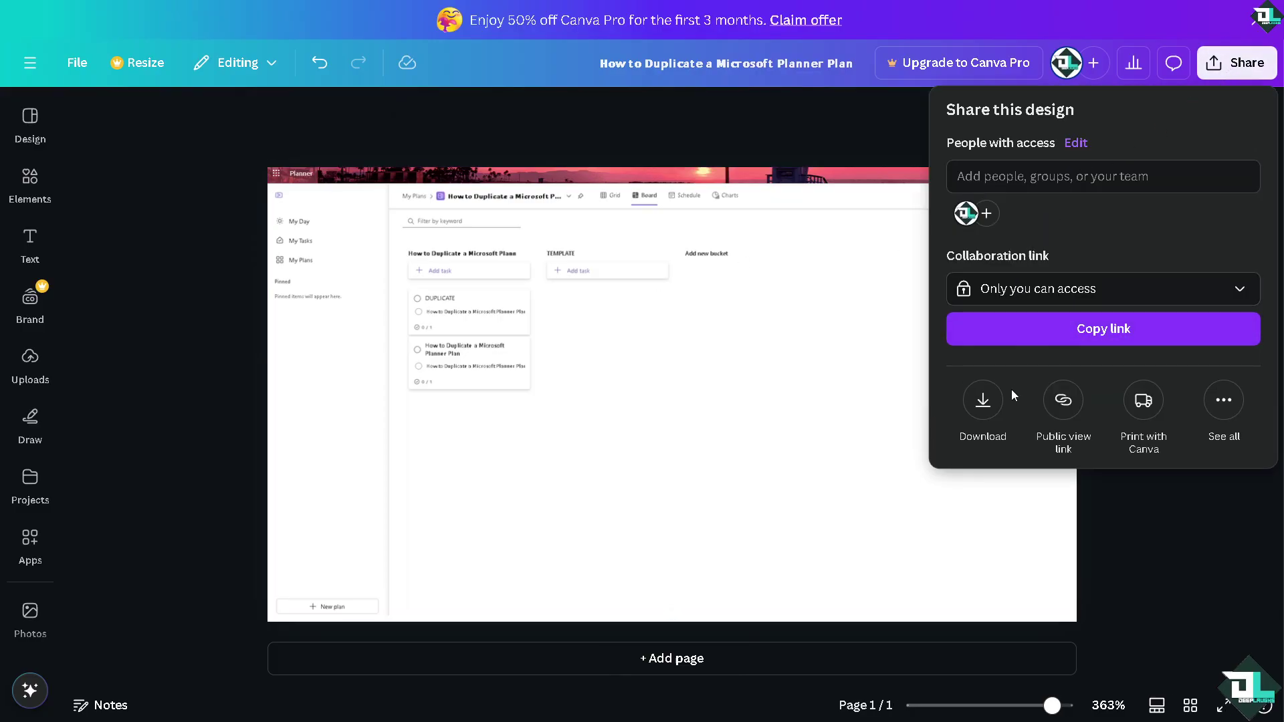
{"action": "left_click", "coordinate": [983, 404]}
{"action": "left_click", "coordinate": [1014, 186]}
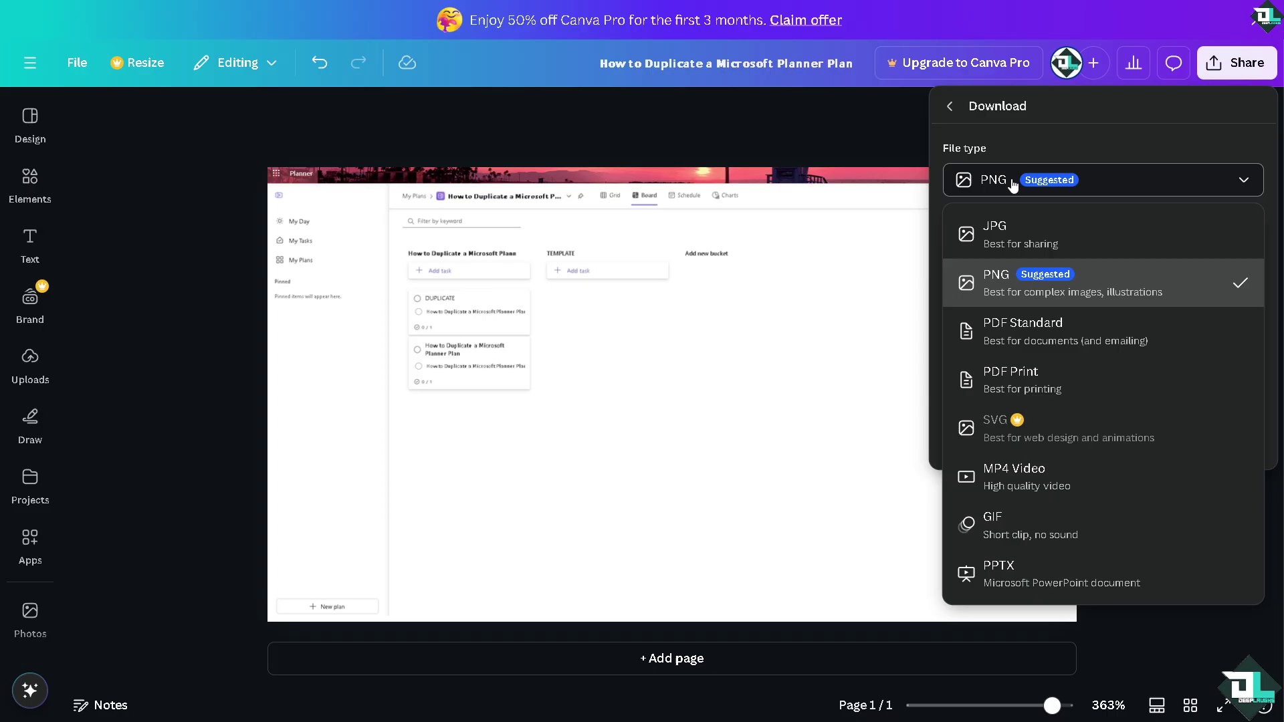
{"action": "left_click", "coordinate": [815, 296]}
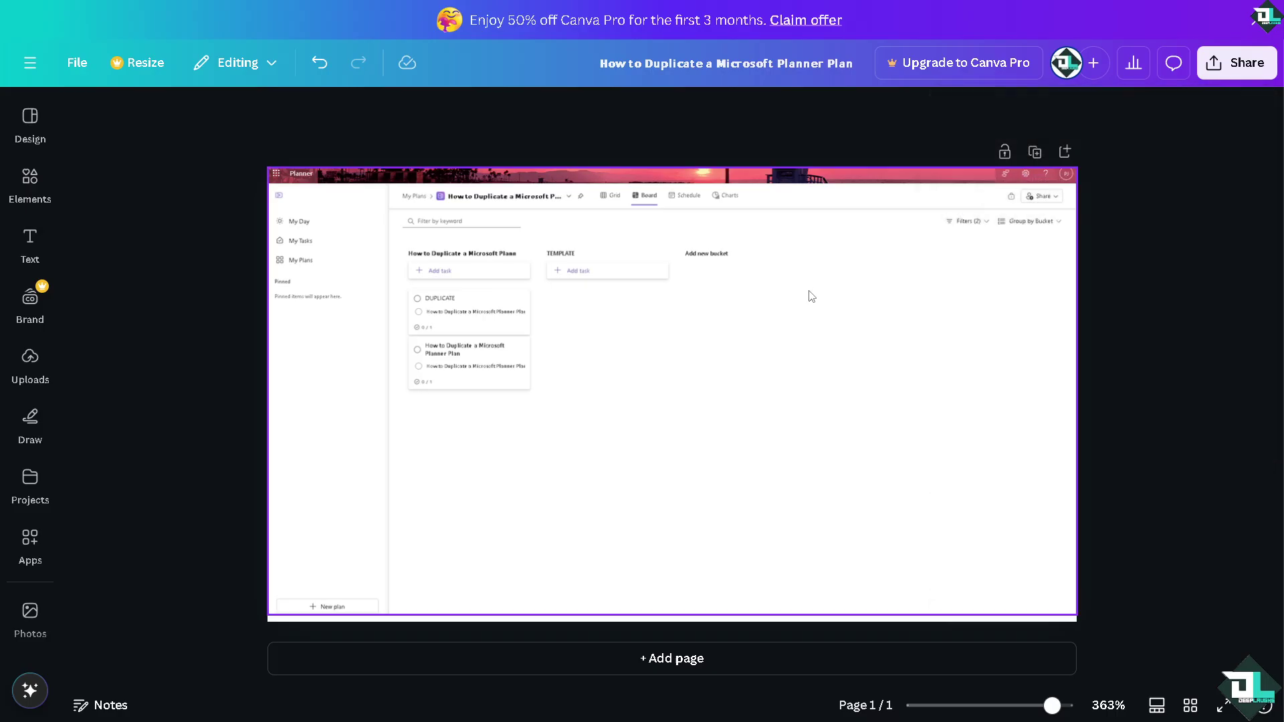